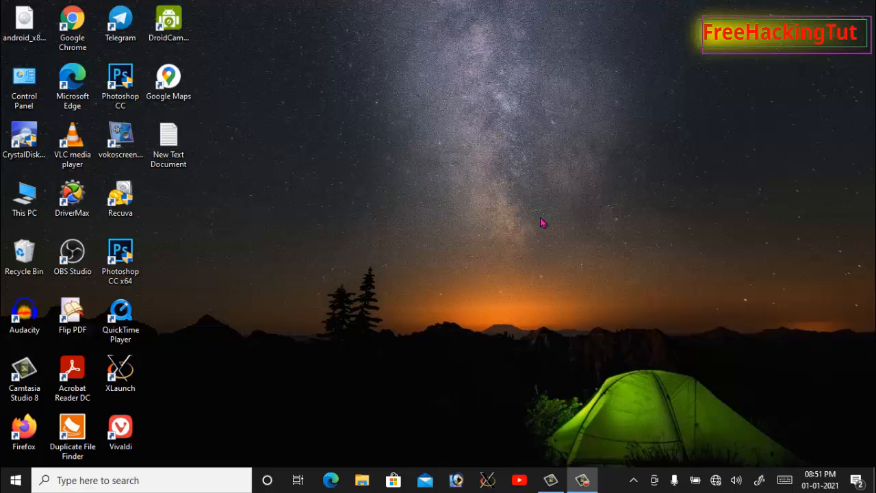
# Open the management console for This PC and show Disk Management.
pyautogui.rightClick(31, 201)
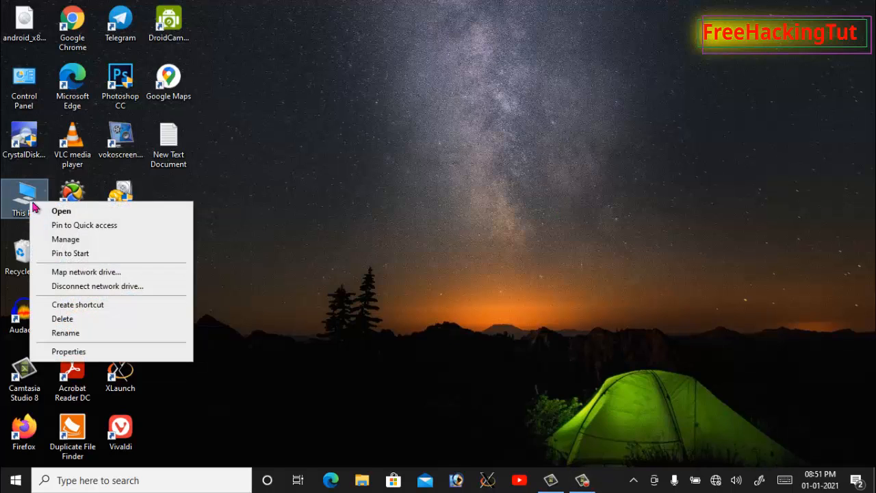
pyautogui.click(49, 242)
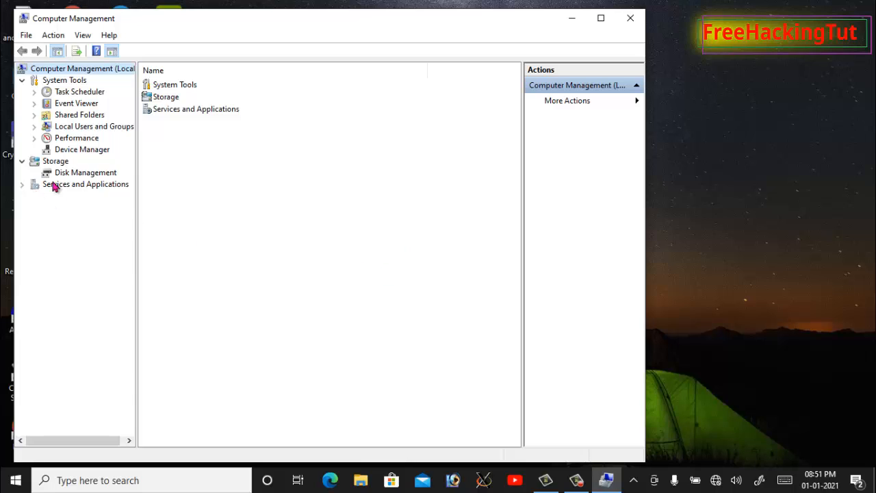
pyautogui.click(85, 173)
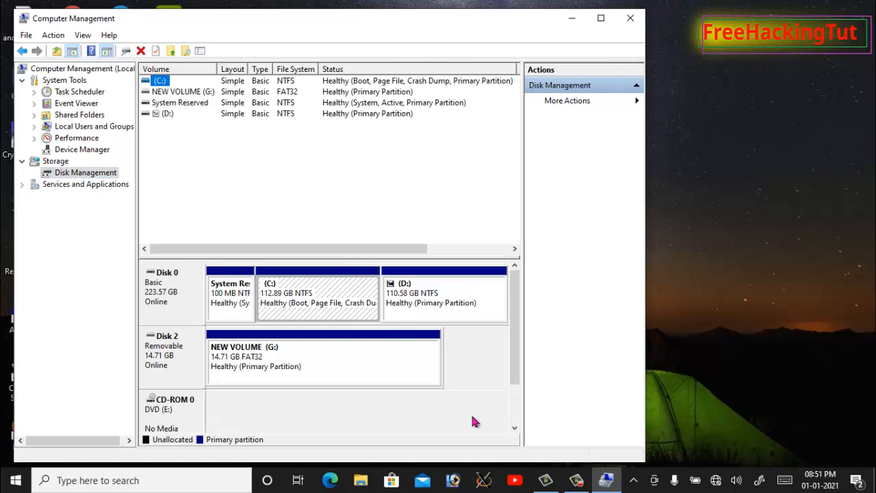
# Delete the volume NEW VOLUME (G:) on removable Disk 2 and accept the data erasure.
pyautogui.moveTo(520, 359)
pyautogui.mouseDown()
pyautogui.moveTo(517, 378)
pyautogui.moveTo(513, 364)
pyautogui.mouseUp()
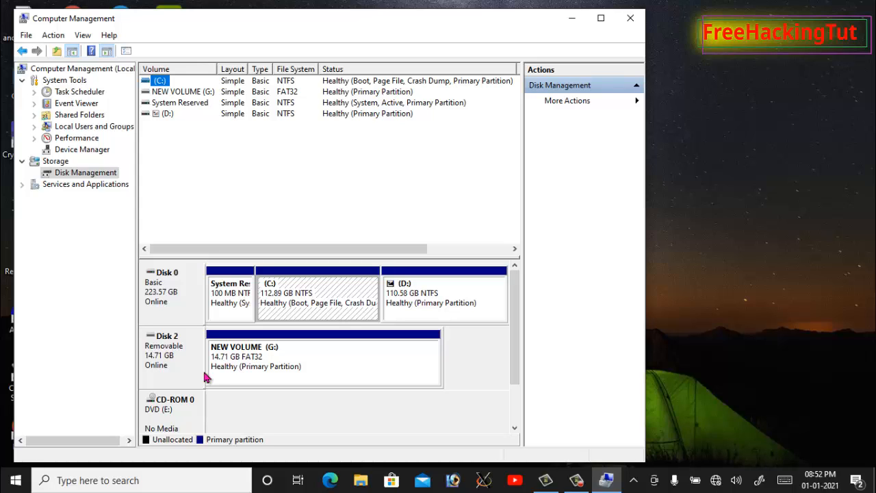
pyautogui.rightClick(280, 369)
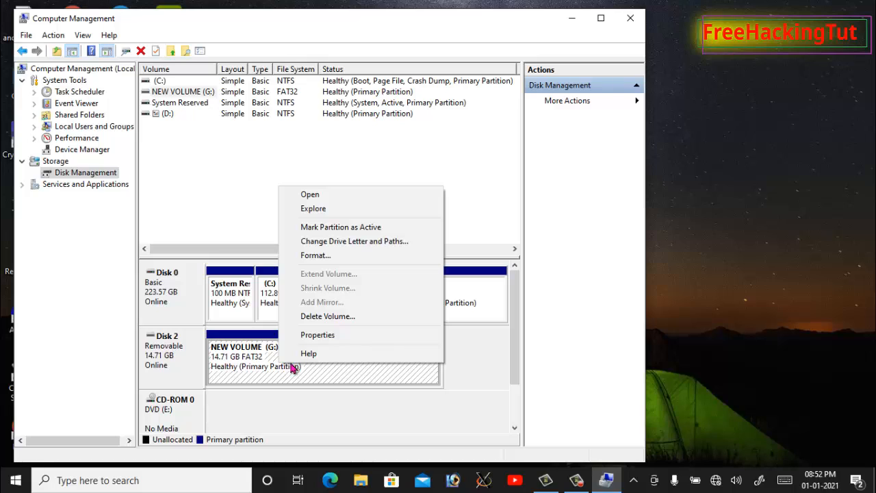
pyautogui.click(353, 318)
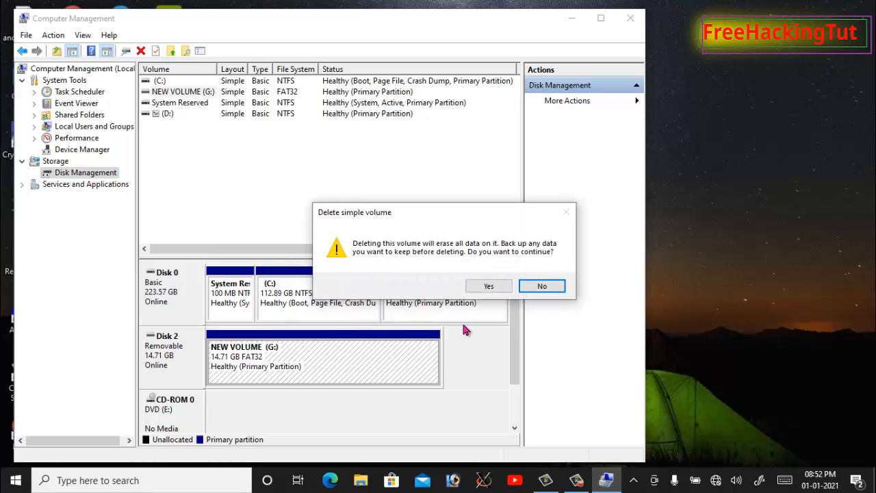
pyautogui.click(489, 286)
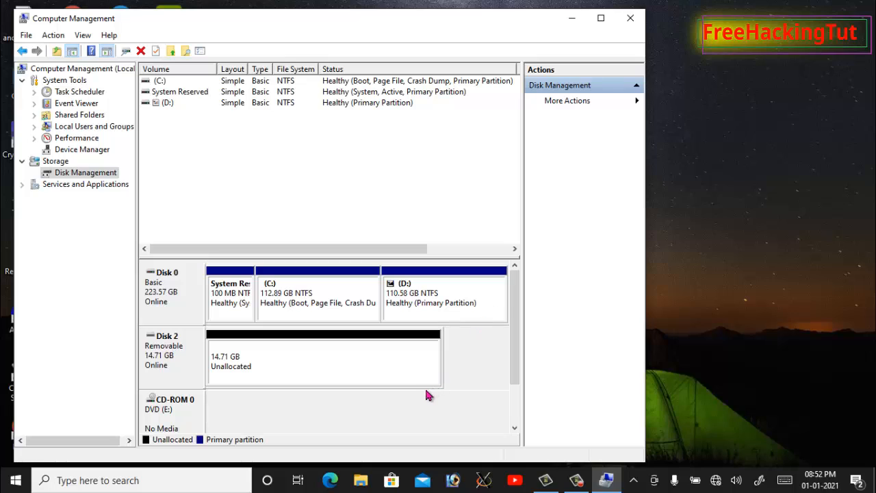
# Start a new simple volume in Disk 2's unallocated space and set its size to 7000 MB.
pyautogui.rightClick(331, 368)
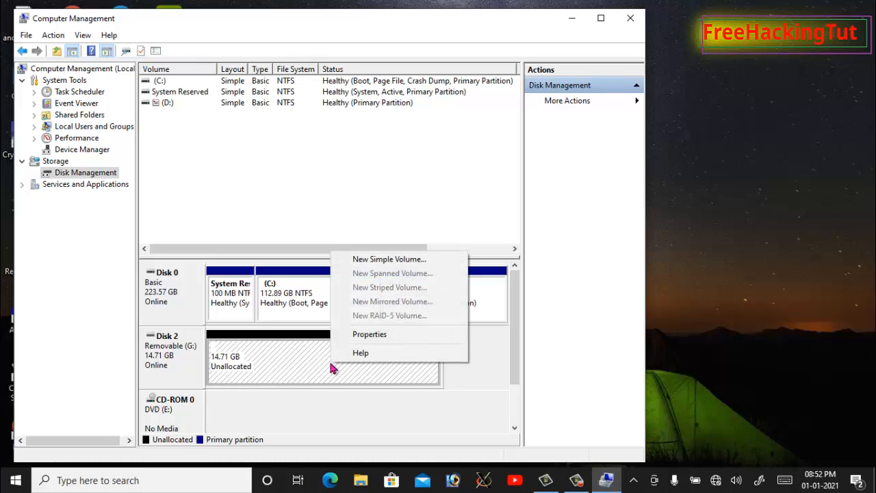
pyautogui.click(386, 267)
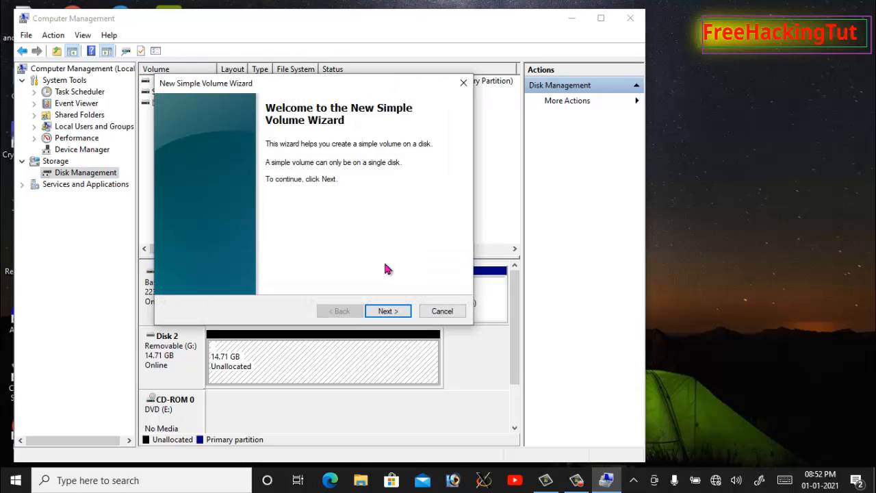
pyautogui.click(387, 312)
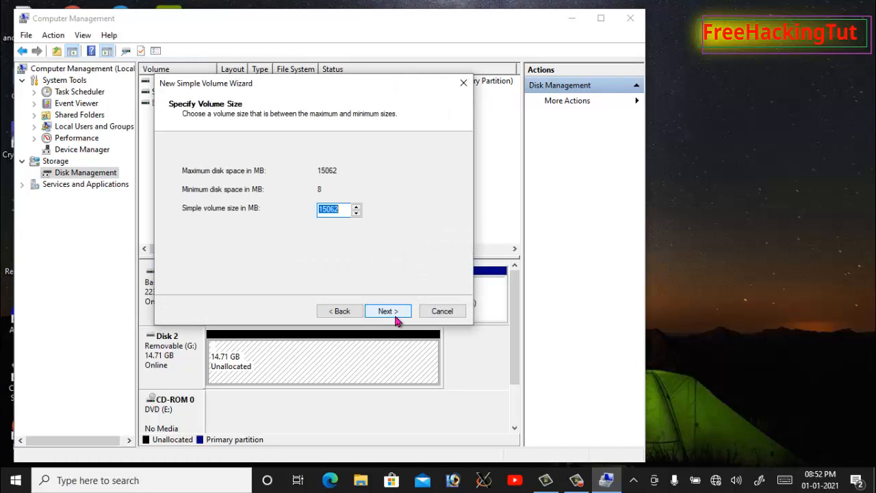
pyautogui.click(342, 211)
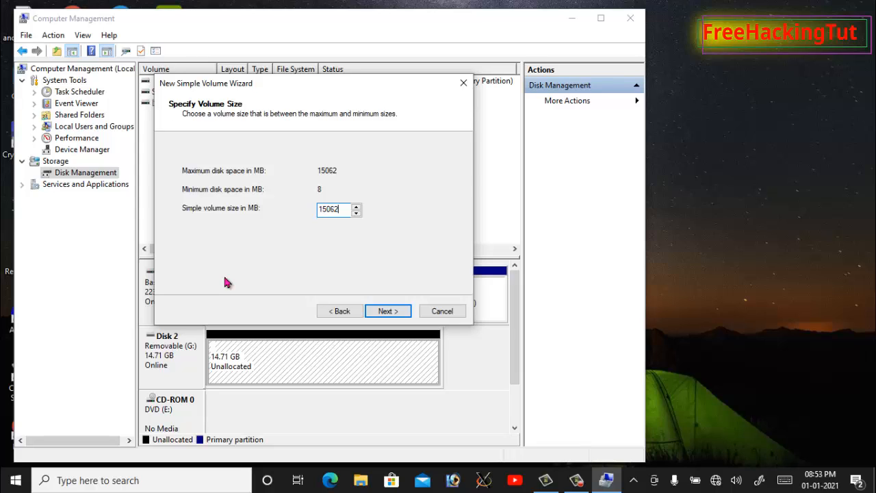
pyautogui.doubleClick(333, 209)
pyautogui.write('7000')
pyautogui.click(388, 311)
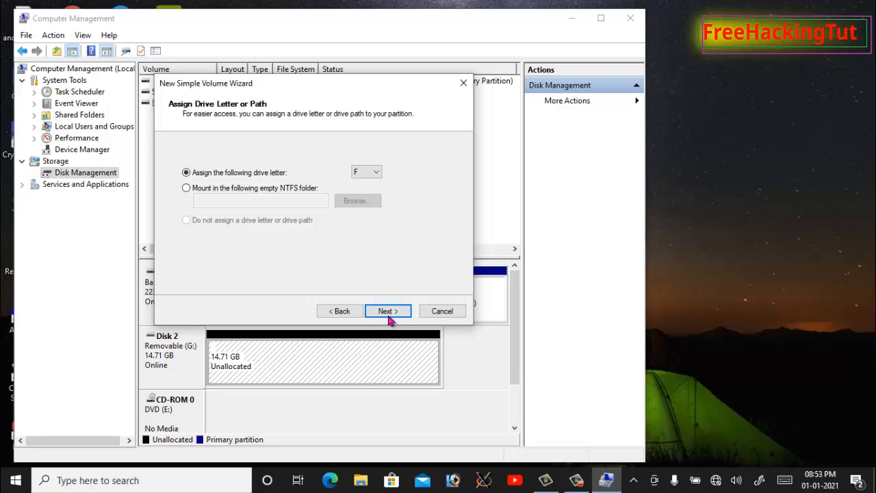
# Finish the new volume with drive letter F, FAT32, default allocation unit size, label New Volume and quick format.
pyautogui.click(387, 313)
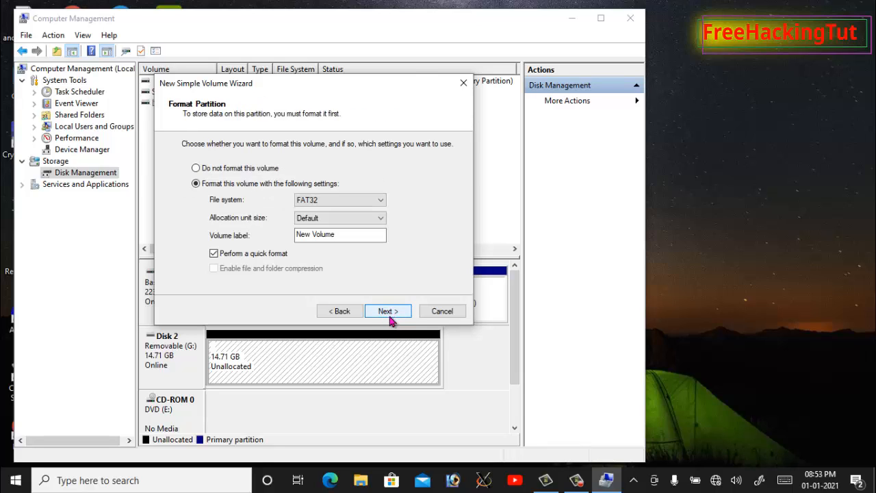
pyautogui.click(388, 313)
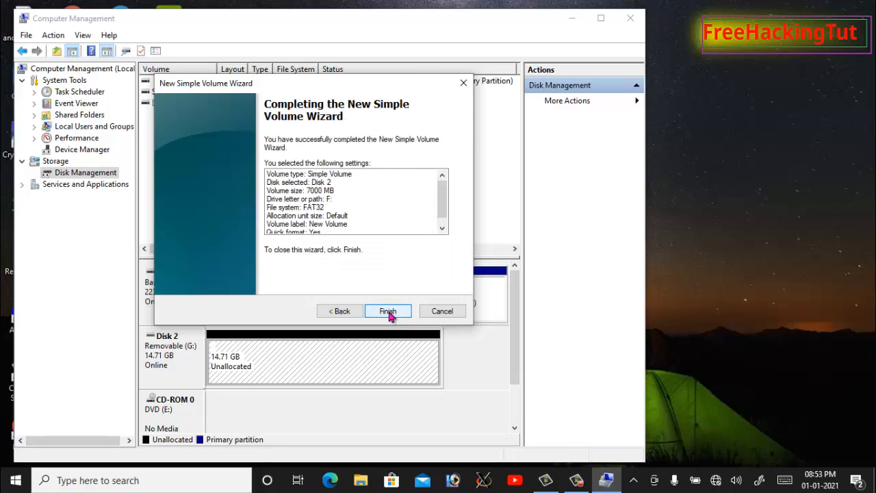
pyautogui.click(387, 312)
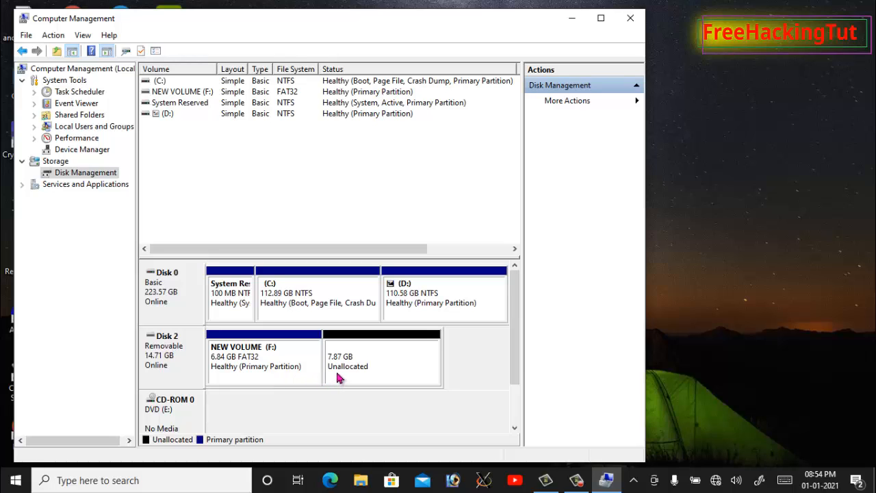
# Create a second simple volume in Disk 2's remaining 8062 MB with drive letter G, FAT32, label New Volume and quick format.
pyautogui.rightClick(378, 361)
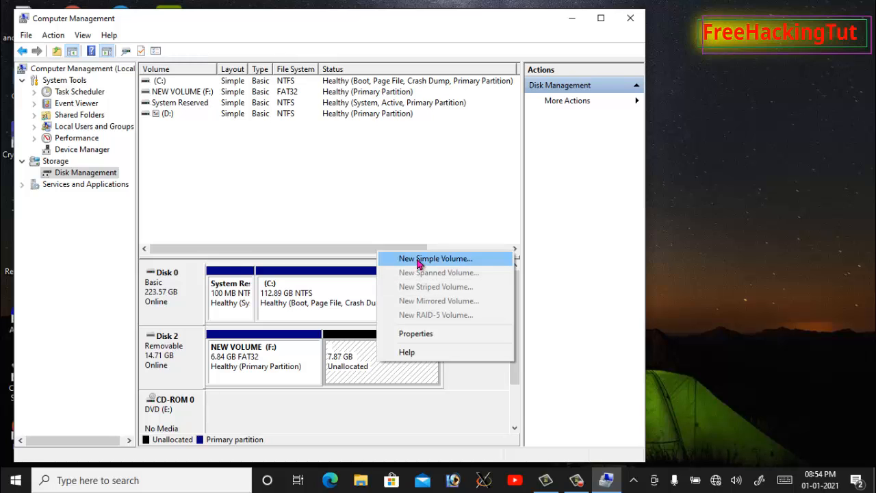
pyautogui.click(419, 260)
pyautogui.click(389, 311)
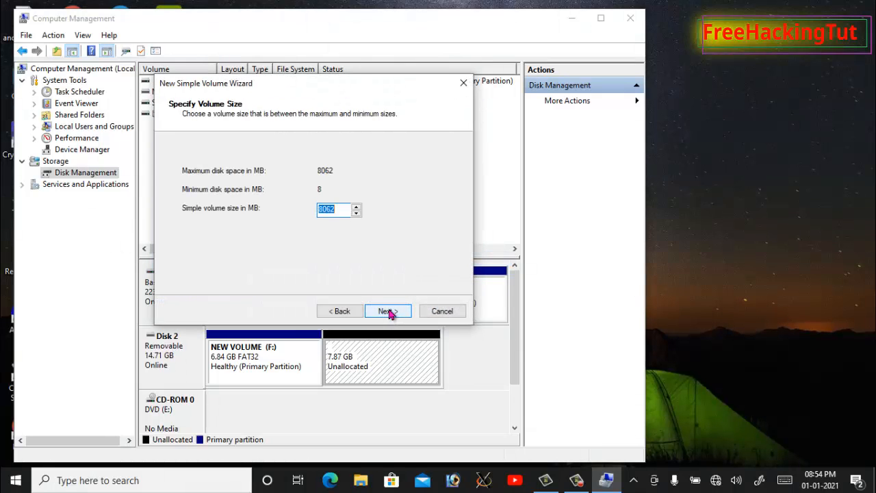
pyautogui.click(387, 314)
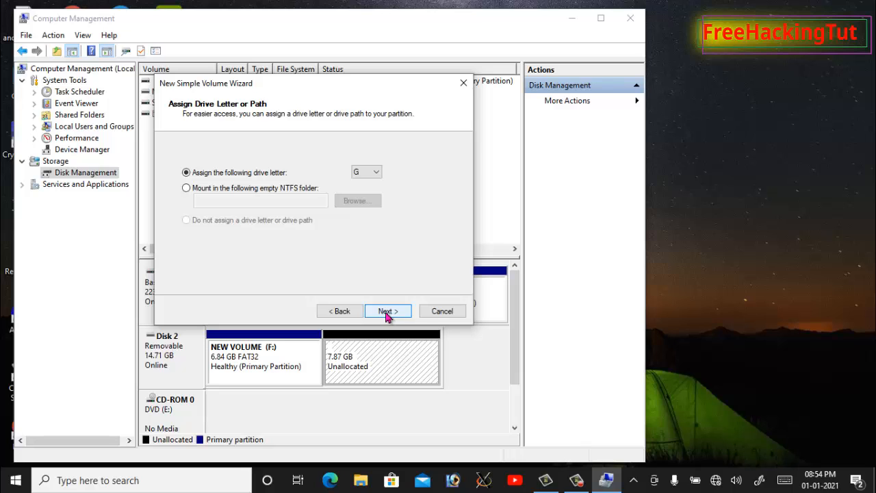
pyautogui.click(387, 314)
pyautogui.click(387, 312)
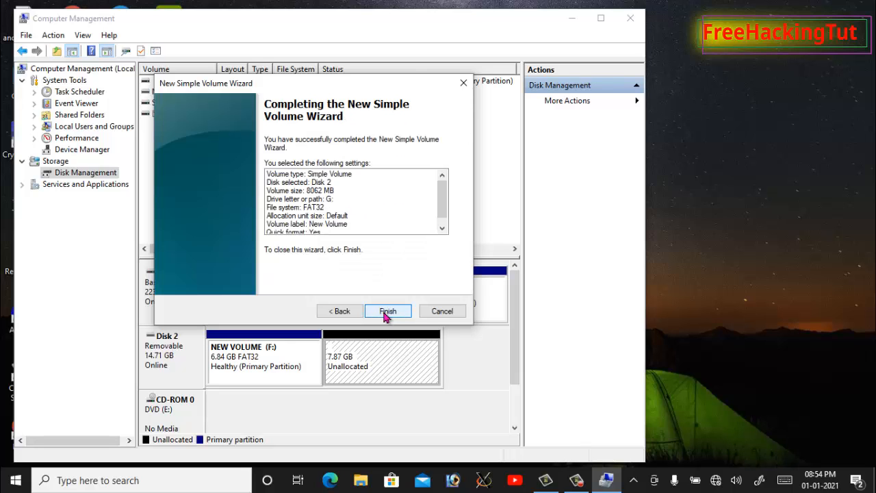
pyautogui.click(385, 313)
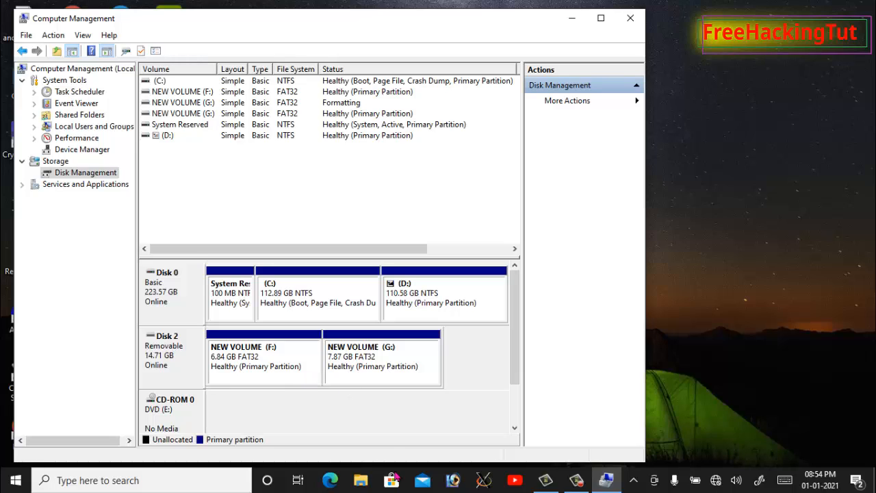
# Switch to File Explorer and check the contents of the new F: and G: drives under This PC.
pyautogui.click(363, 481)
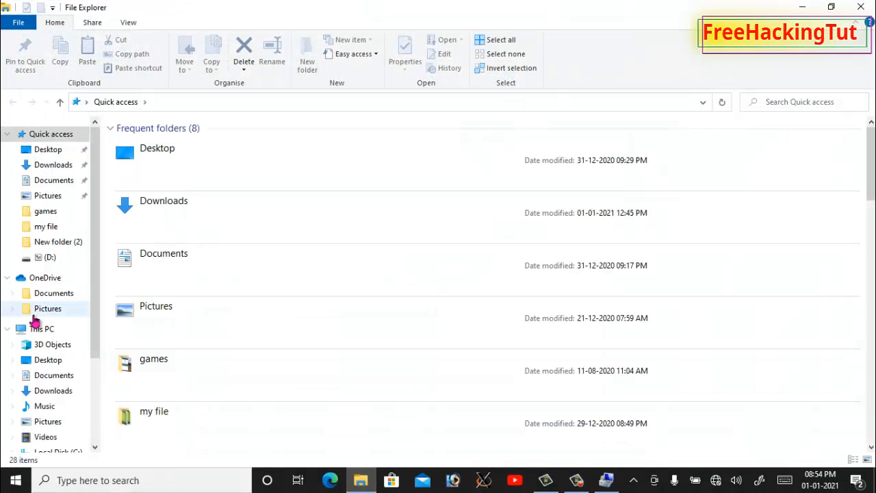
pyautogui.click(40, 333)
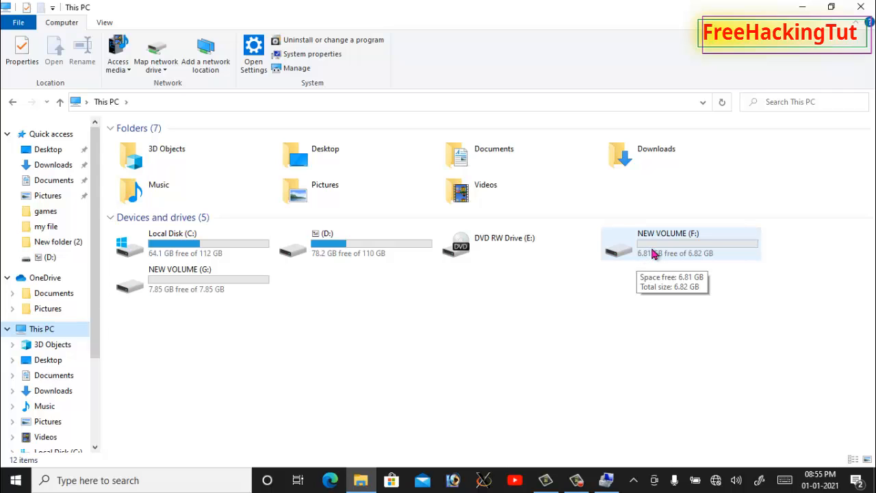
pyautogui.click(673, 251)
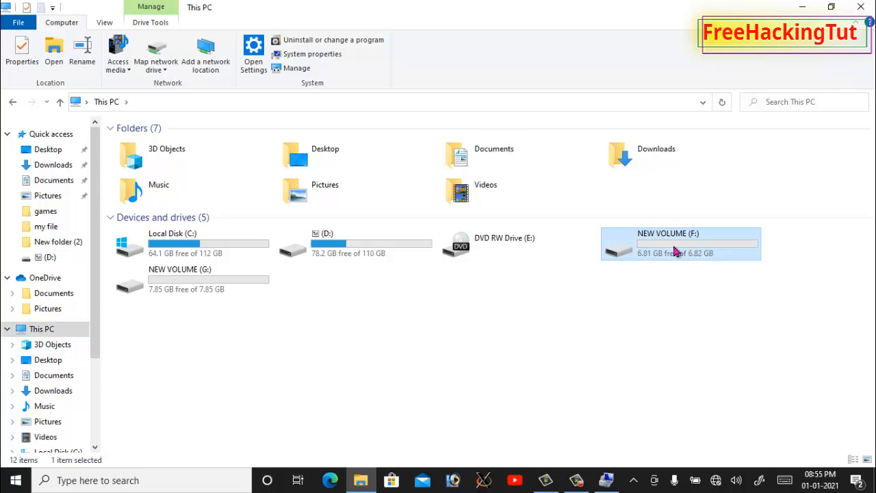
pyautogui.doubleClick(672, 251)
pyautogui.click(13, 101)
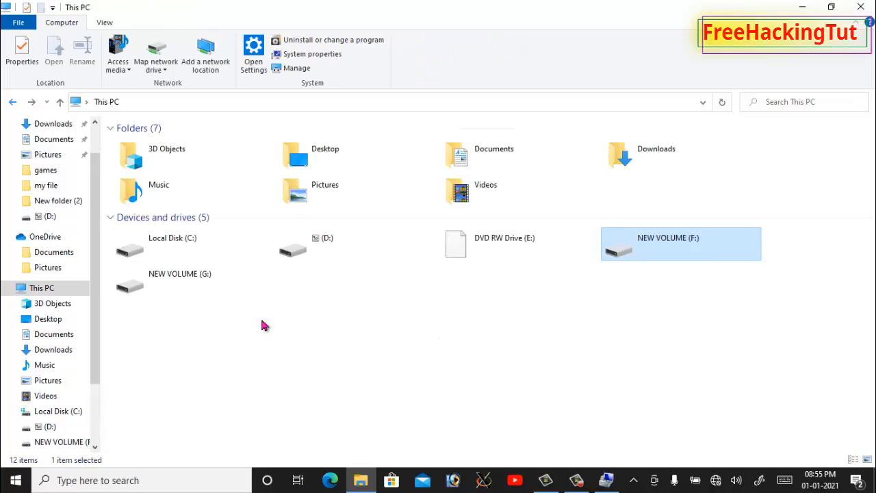
pyautogui.doubleClick(177, 279)
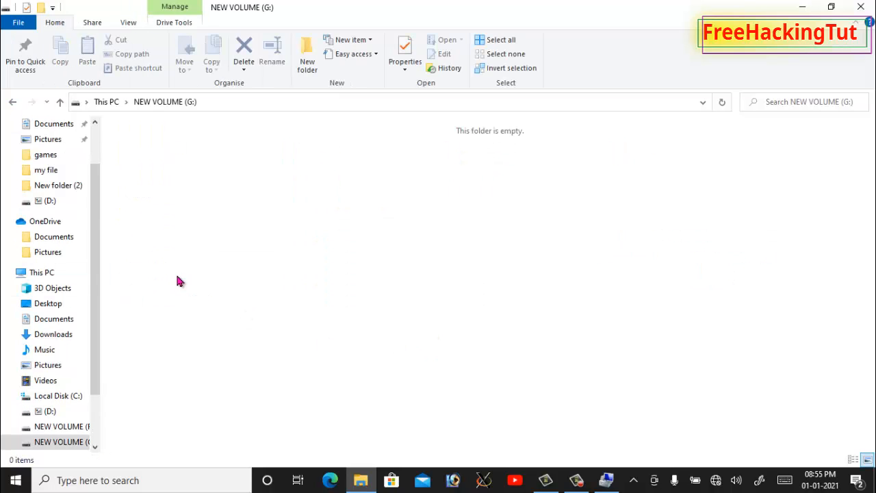
pyautogui.click(12, 103)
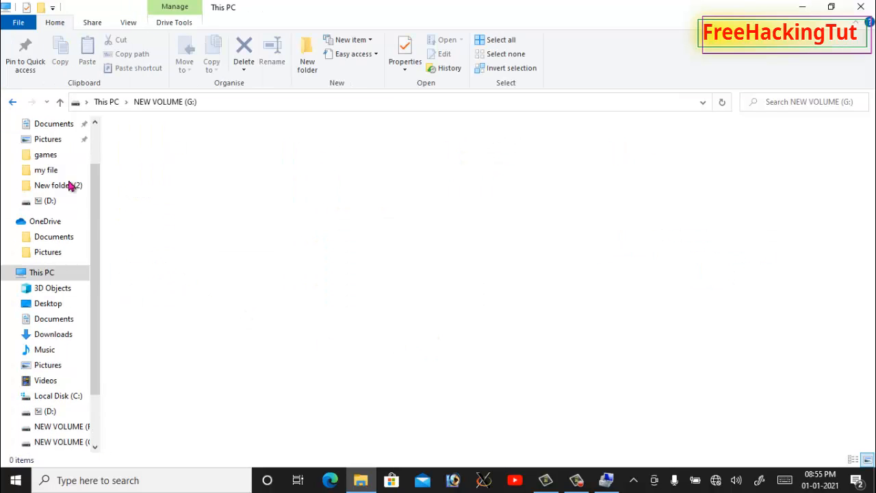
# Refresh the This PC view and close File Explorer to return to Disk Management.
pyautogui.rightClick(470, 426)
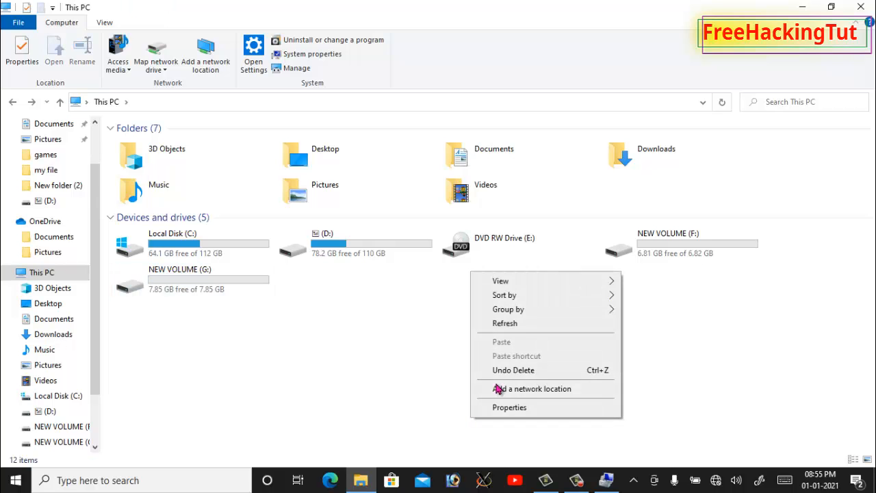
pyautogui.click(522, 327)
pyautogui.click(861, 7)
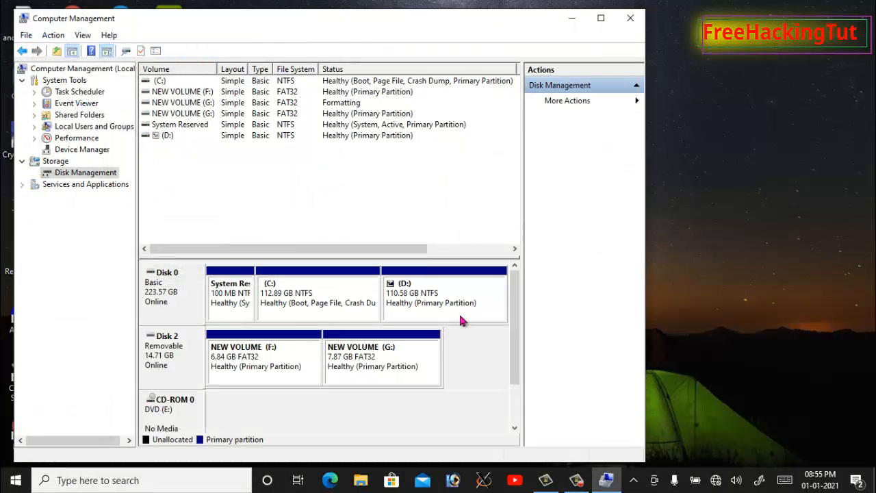